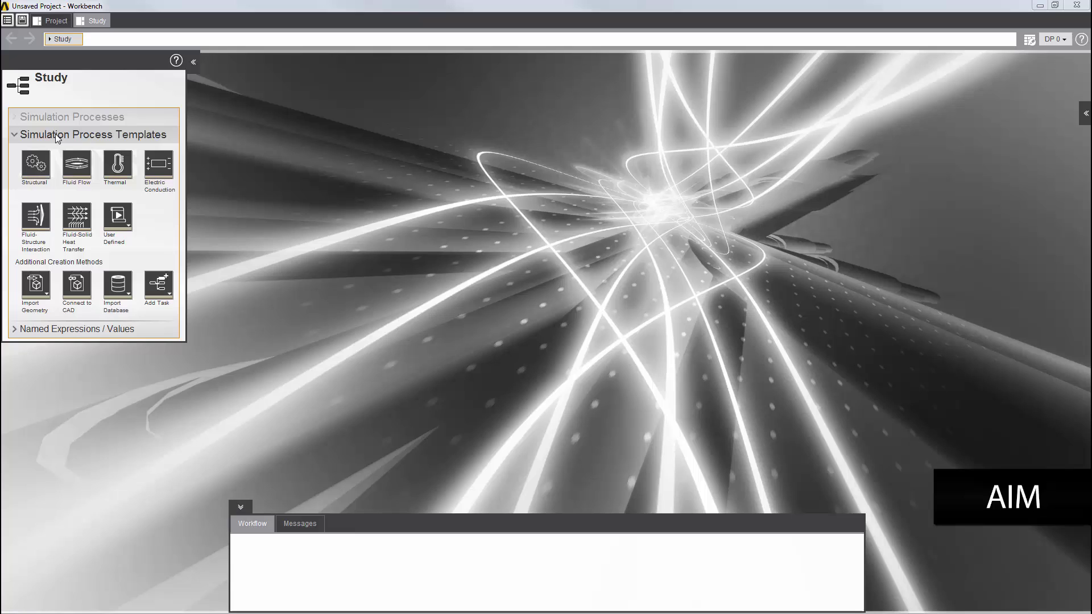
Choose the Structural simulation template to show its imported-geometry, static and automatic-contact options.
{"action": "left_click", "coordinate": [35, 164]}
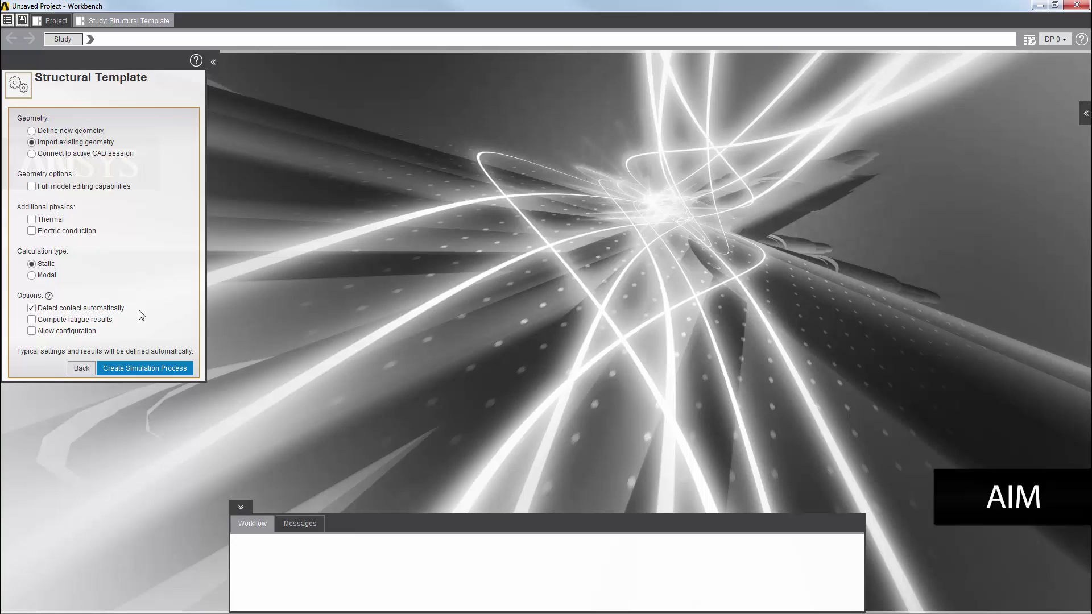
Create the simulation process and import the Disk_Pads_with_gaps brake disk geometry.
{"action": "left_click", "coordinate": [141, 367]}
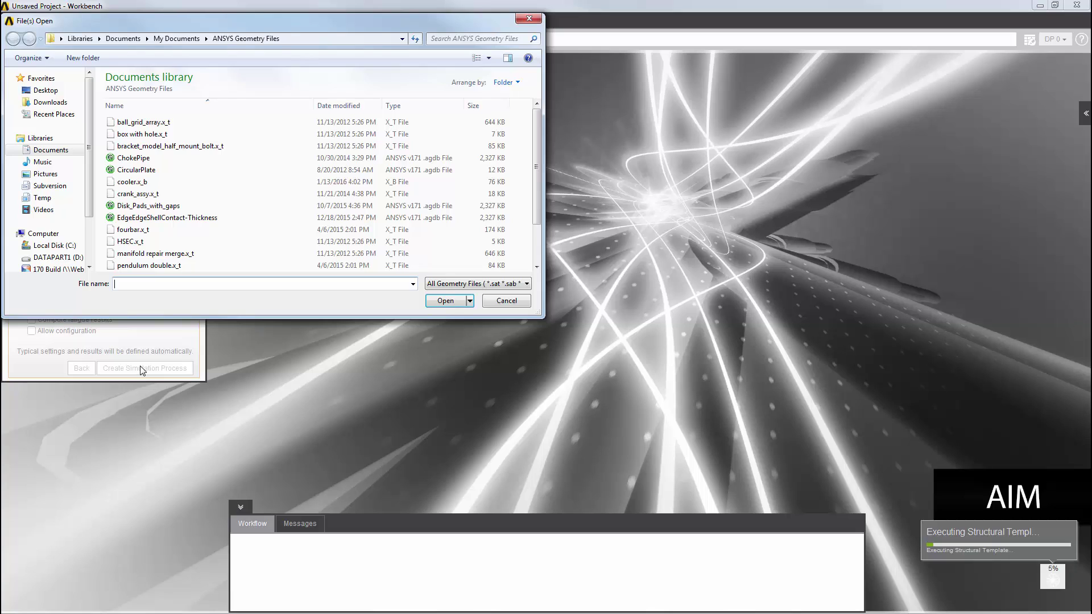
{"action": "left_click", "coordinate": [112, 206]}
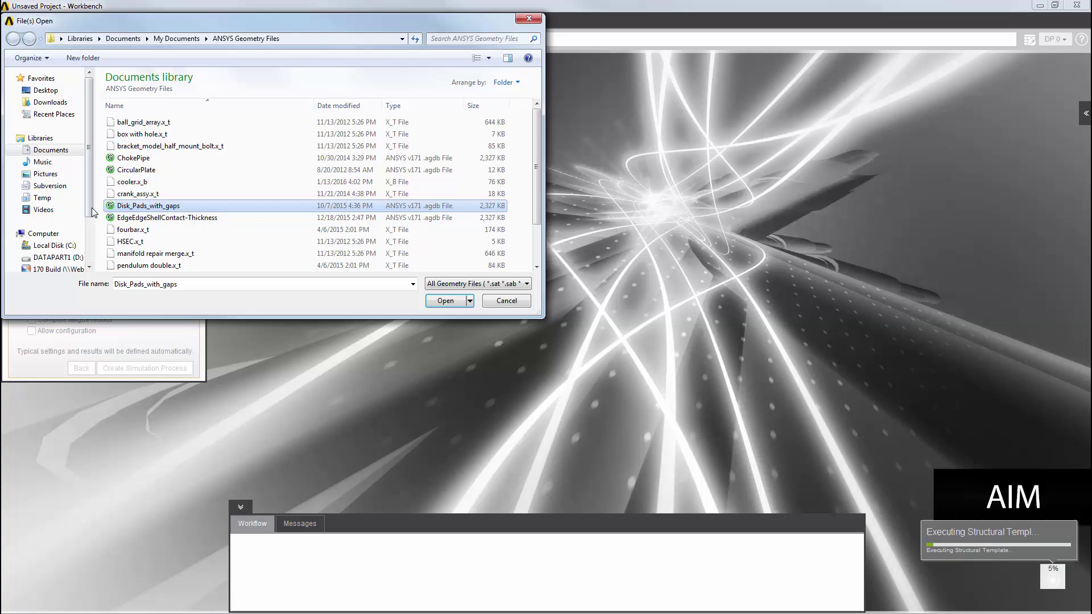
{"action": "left_click", "coordinate": [434, 301]}
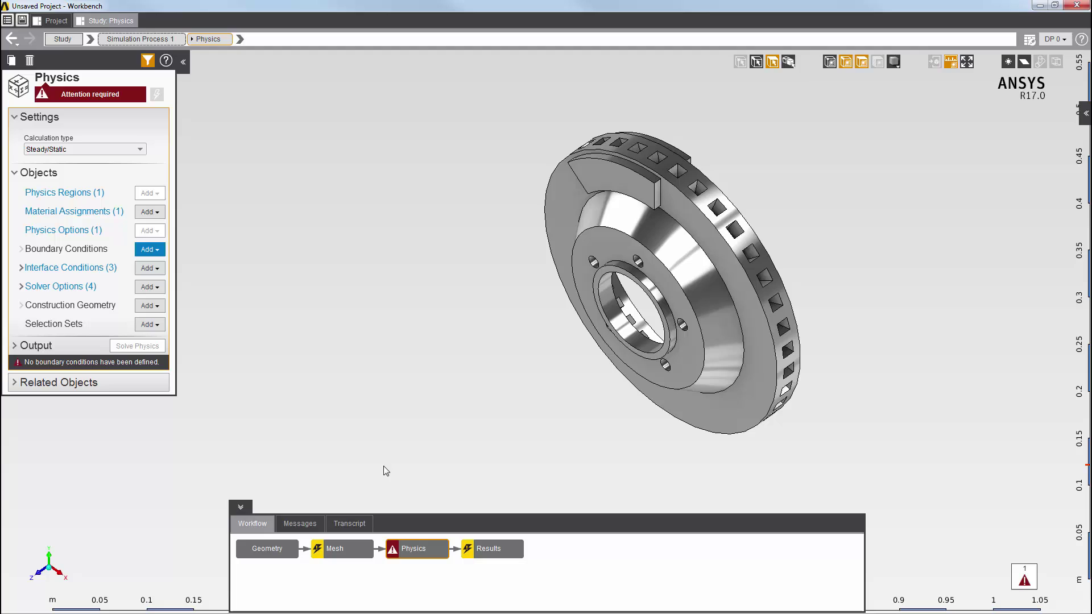
Make Contact 1 a Frictional contact with a friction coefficient of 0.25.
{"action": "left_click", "coordinate": [21, 268]}
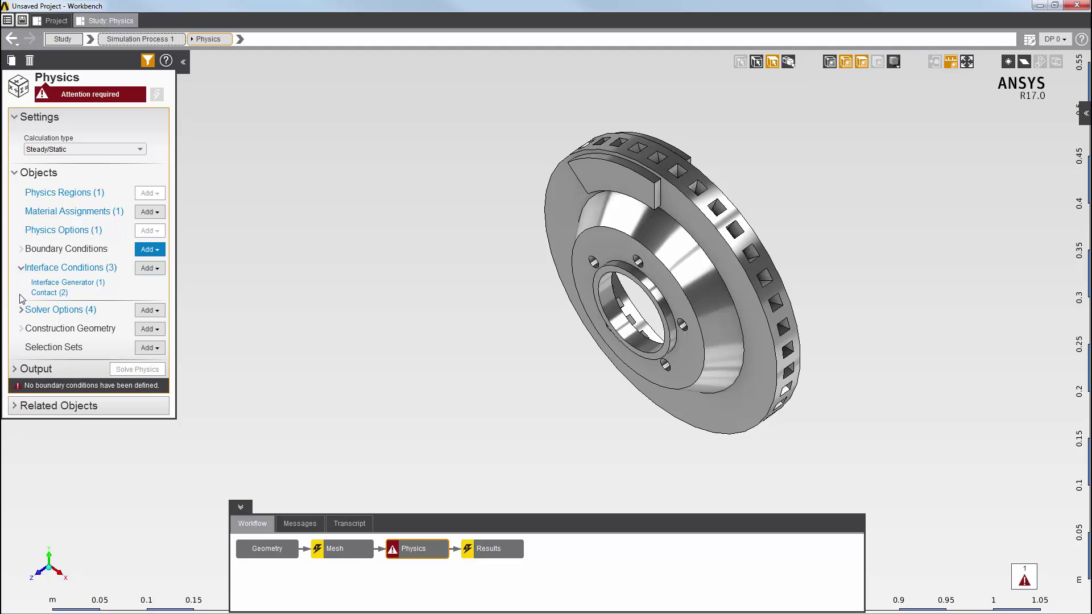
{"action": "left_click", "coordinate": [40, 293]}
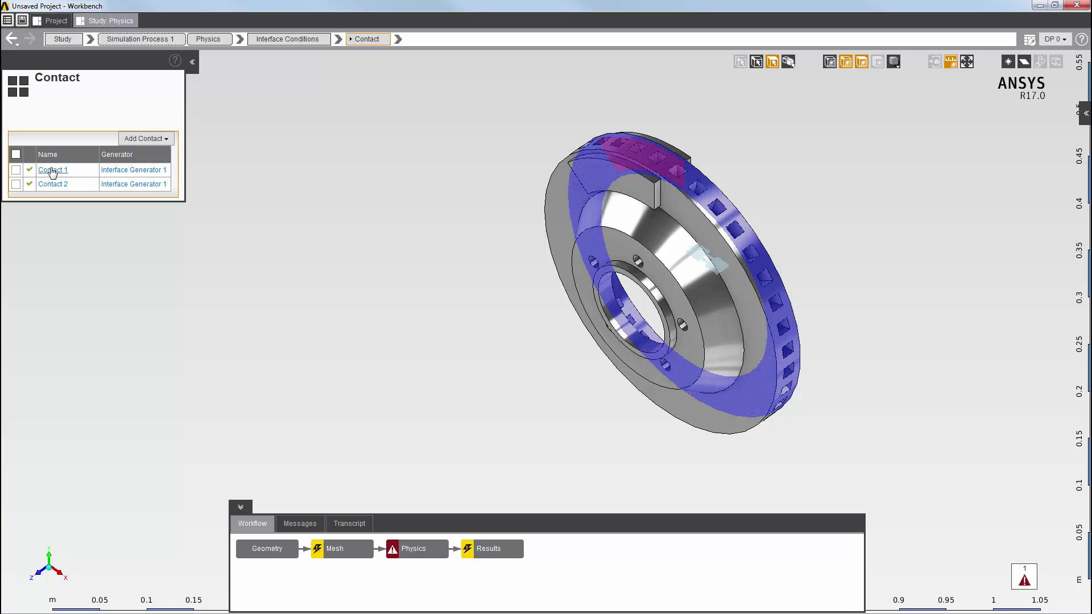
{"action": "left_click", "coordinate": [51, 171]}
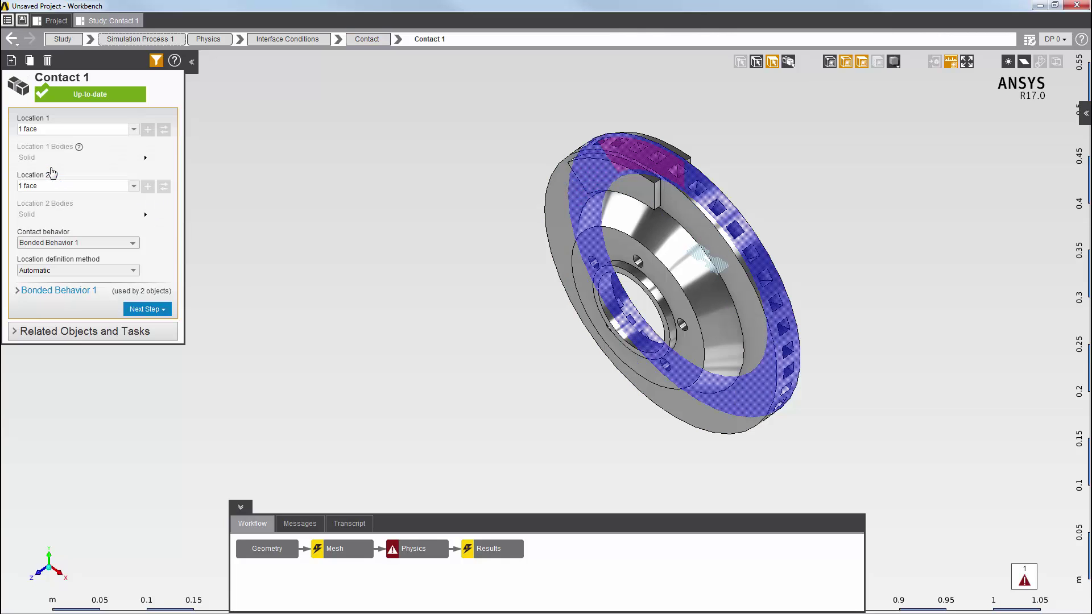
{"action": "left_click", "coordinate": [17, 291]}
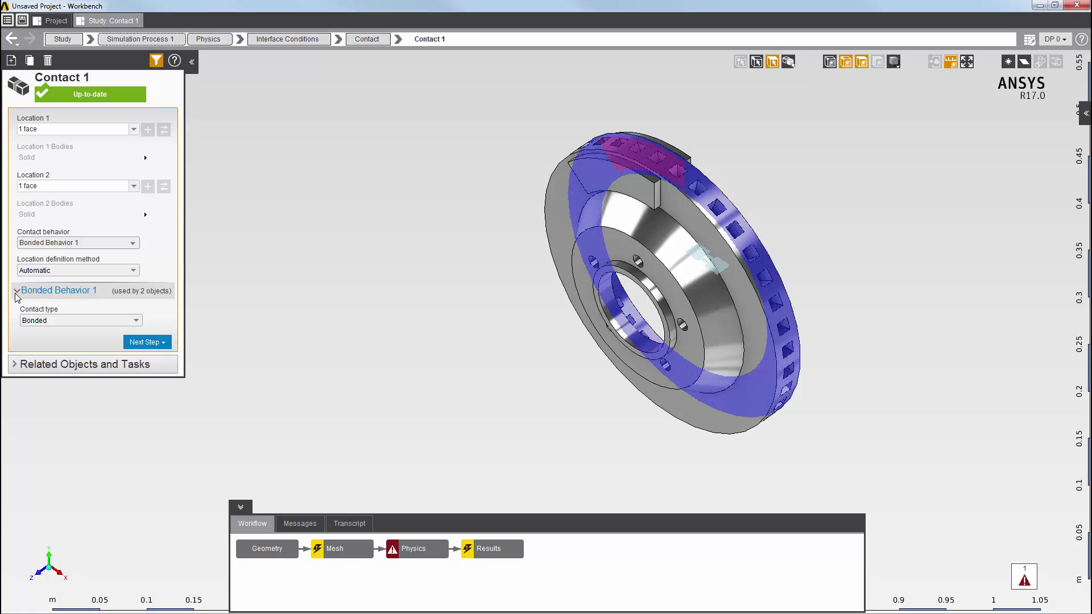
{"action": "left_click", "coordinate": [29, 322]}
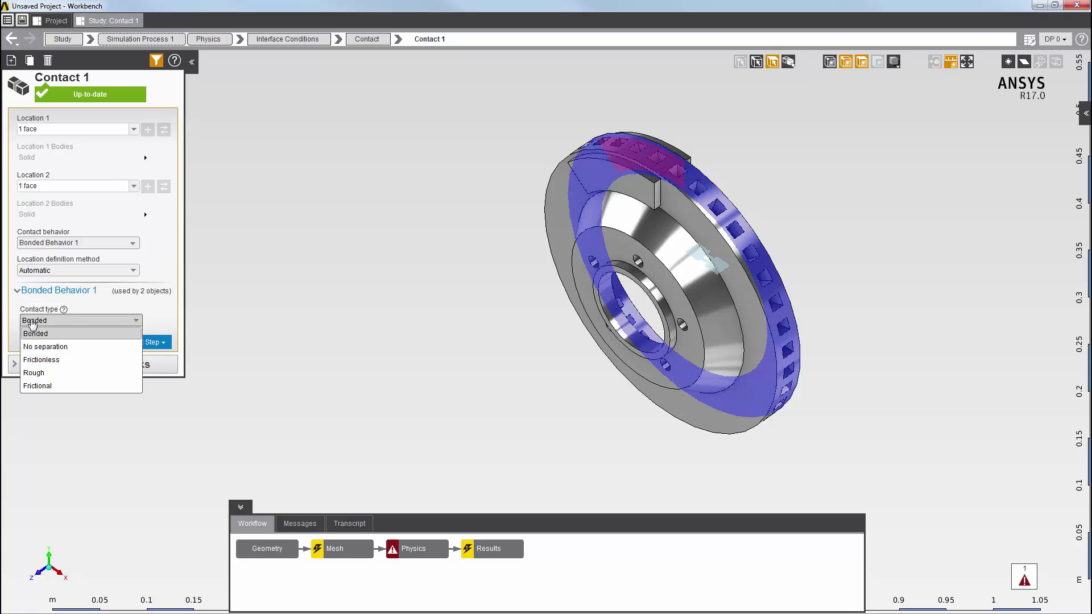
{"action": "left_click", "coordinate": [40, 389]}
{"action": "left_click", "coordinate": [50, 348]}
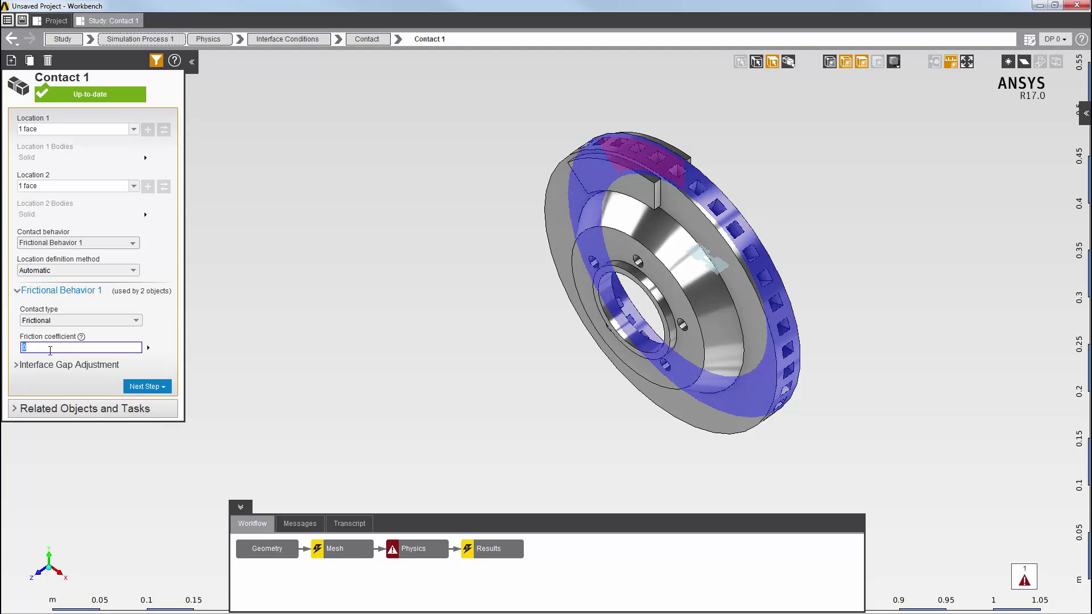
{"action": "type", "text": "0.25"}
{"action": "key", "text": "Return"}
Add a joint on the disc's inner bore face and give it a new Hinge joint behaviour.
{"action": "left_click", "coordinate": [611, 317]}
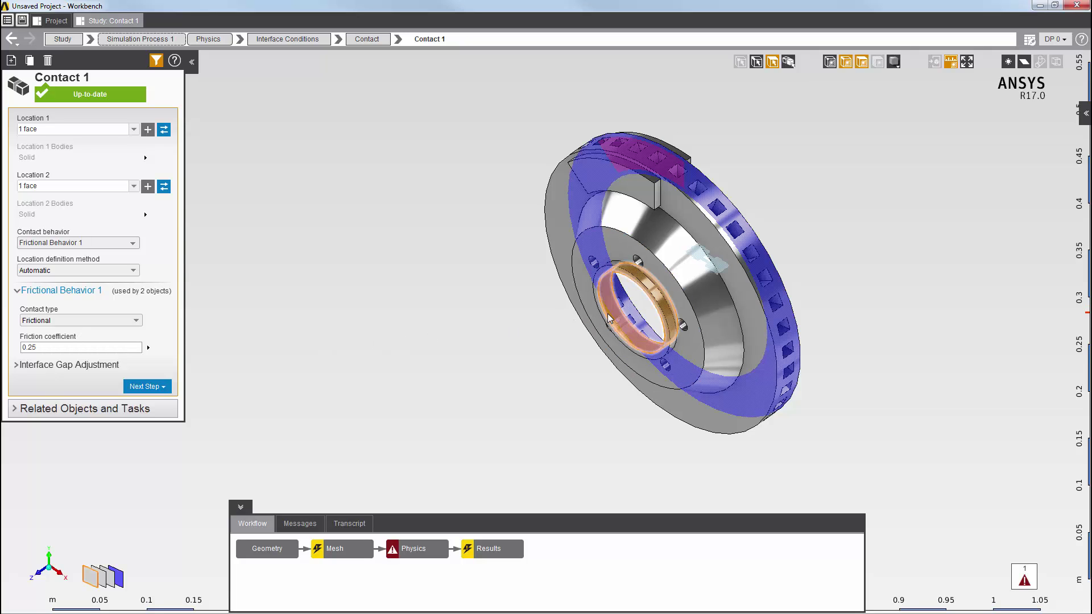
{"action": "right_click", "coordinate": [244, 173]}
{"action": "mouse_move", "coordinate": [269, 200]}
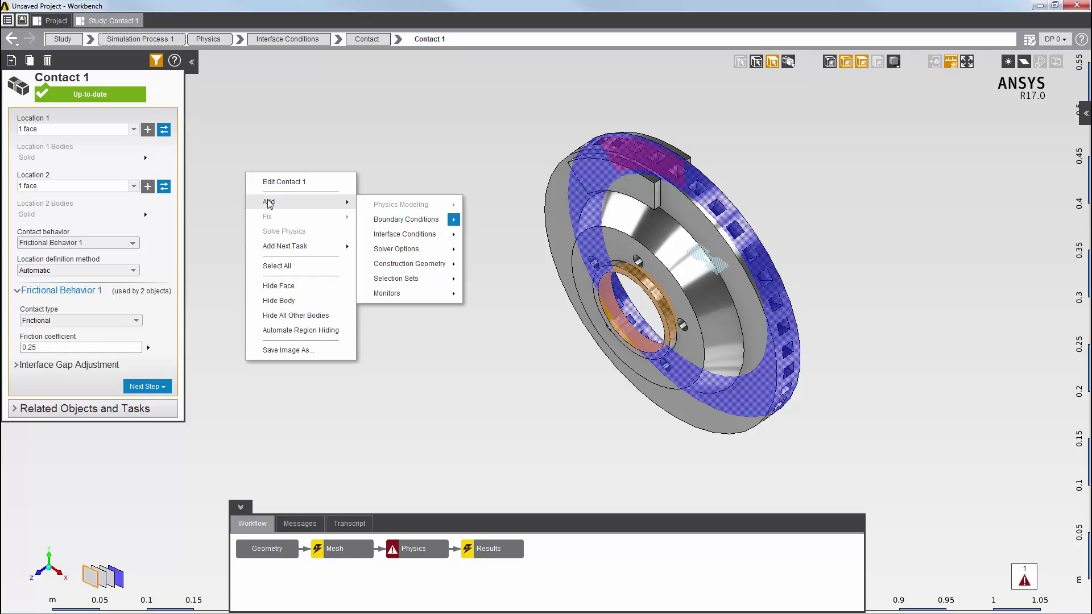
{"action": "mouse_move", "coordinate": [391, 233]}
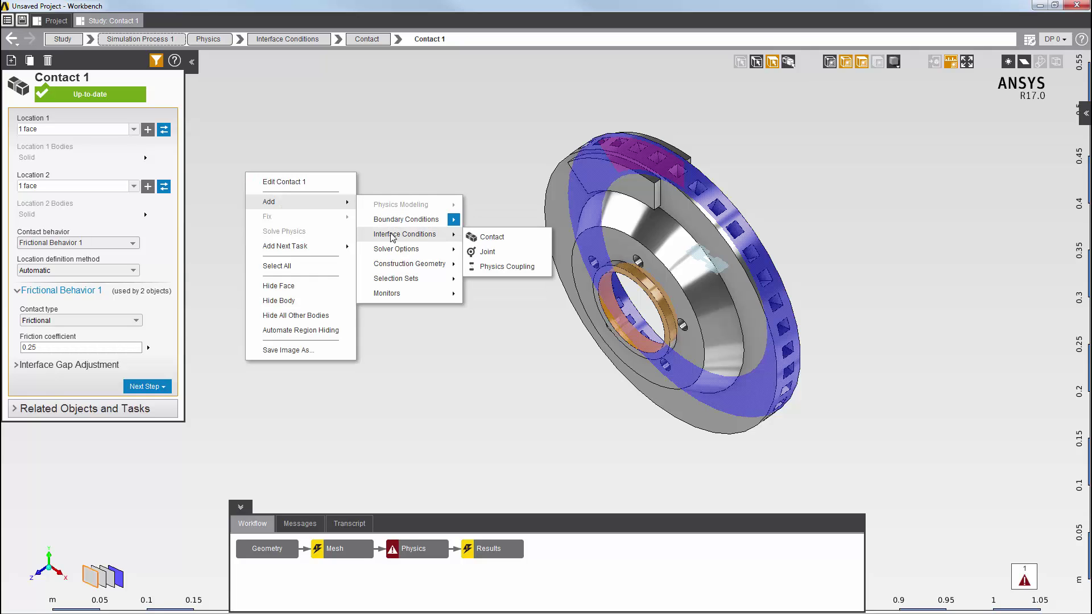
{"action": "left_click", "coordinate": [493, 252]}
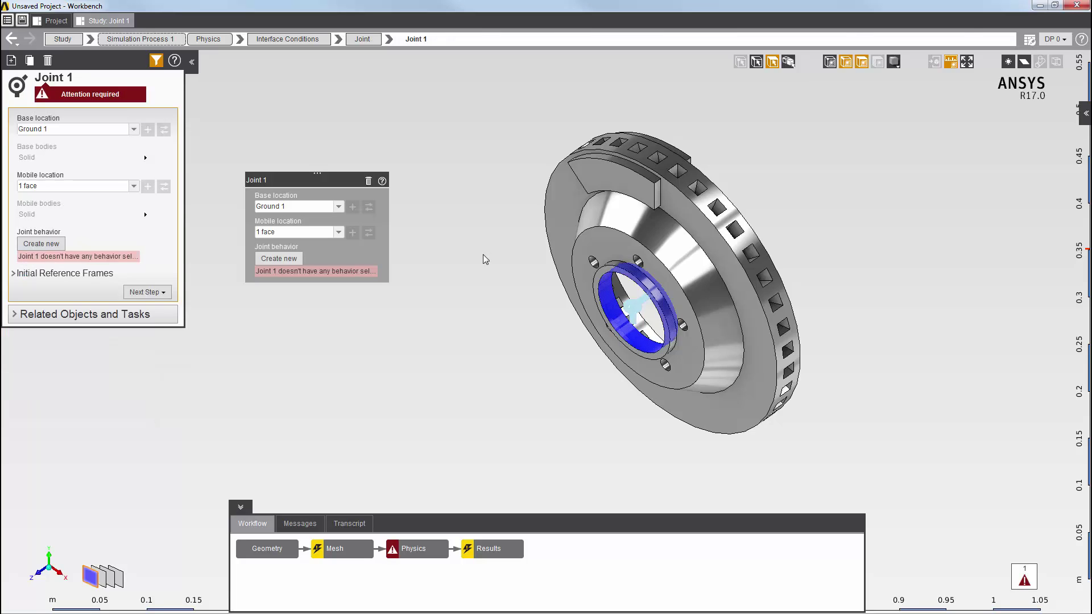
{"action": "left_click", "coordinate": [292, 259]}
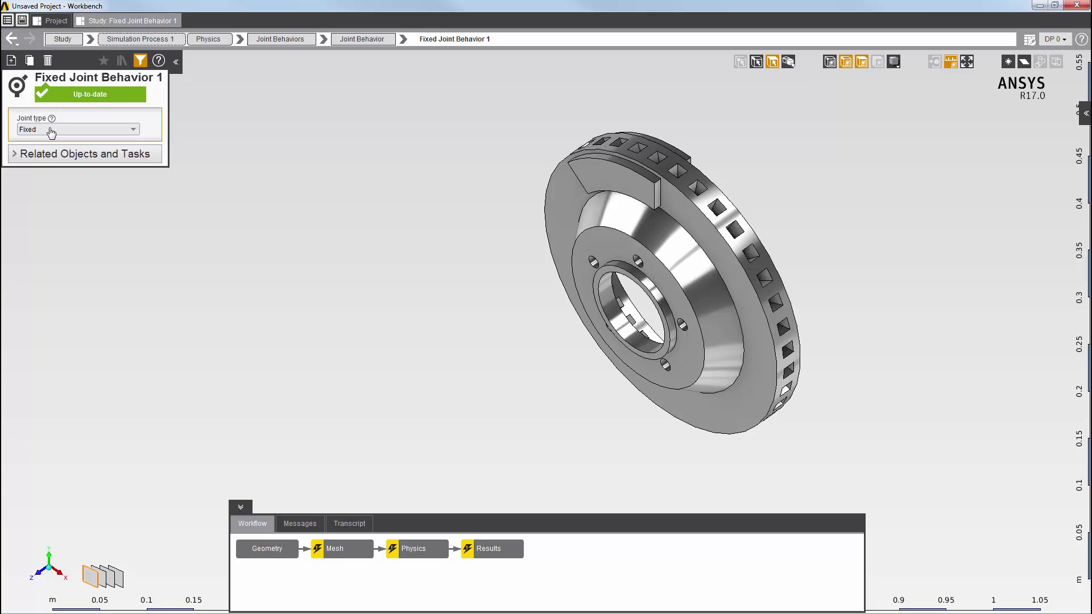
{"action": "left_click", "coordinate": [51, 131]}
{"action": "left_click", "coordinate": [46, 155]}
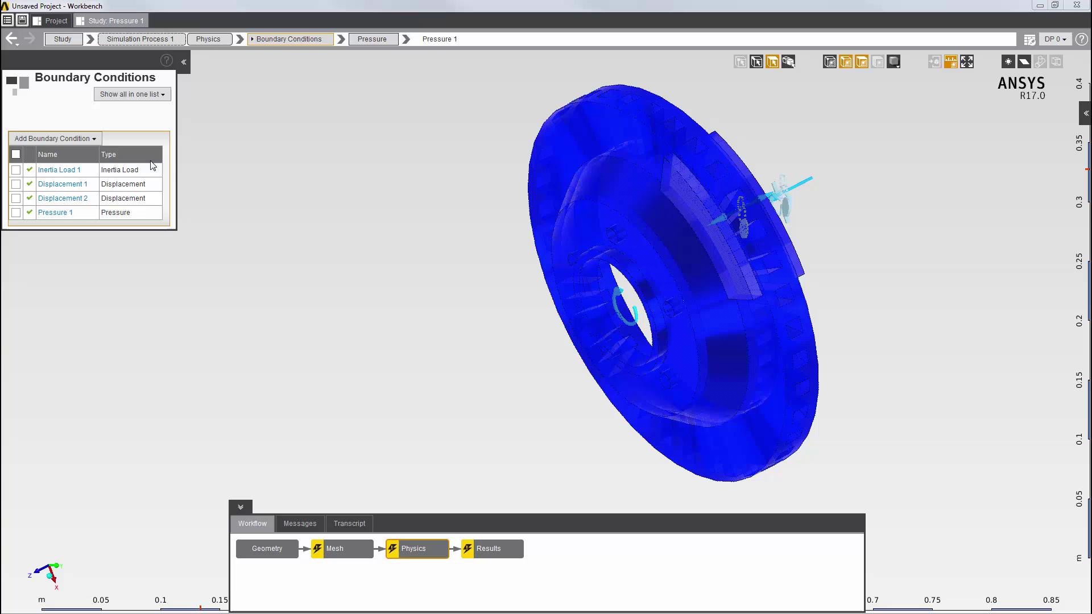
Confirm Inertia Load 1's Z angular velocity of 10 radian s^-1.
{"action": "left_click", "coordinate": [67, 171]}
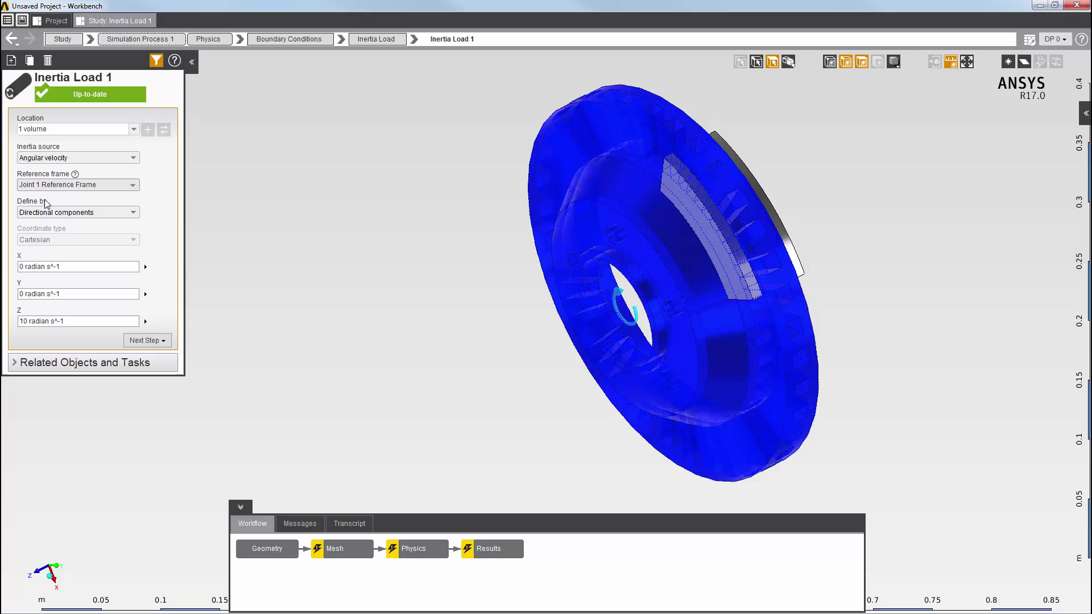
{"action": "left_click", "coordinate": [75, 322]}
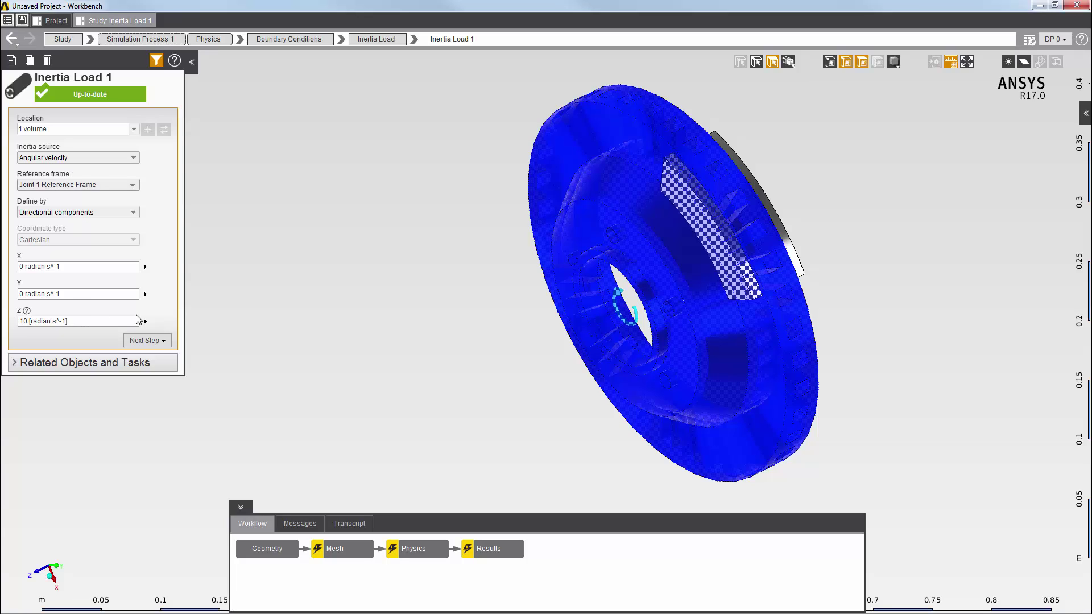
{"action": "key", "text": "Return"}
Return to Boundary Conditions and display Pressure 1's 1E+05 Pa load on 2 faces.
{"action": "left_click", "coordinate": [19, 44]}
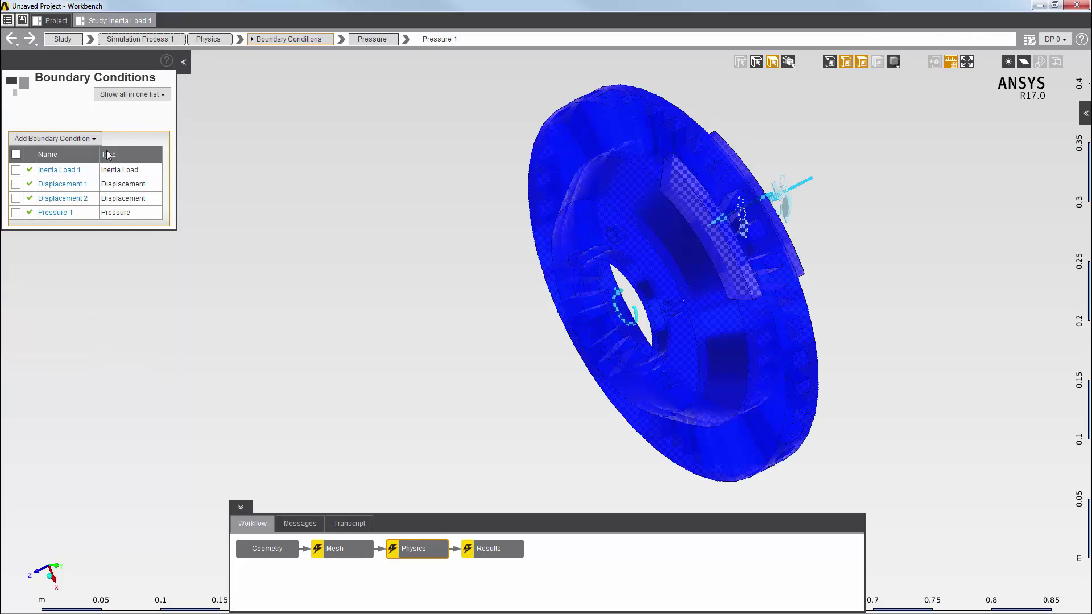
{"action": "mouse_move", "coordinate": [83, 186]}
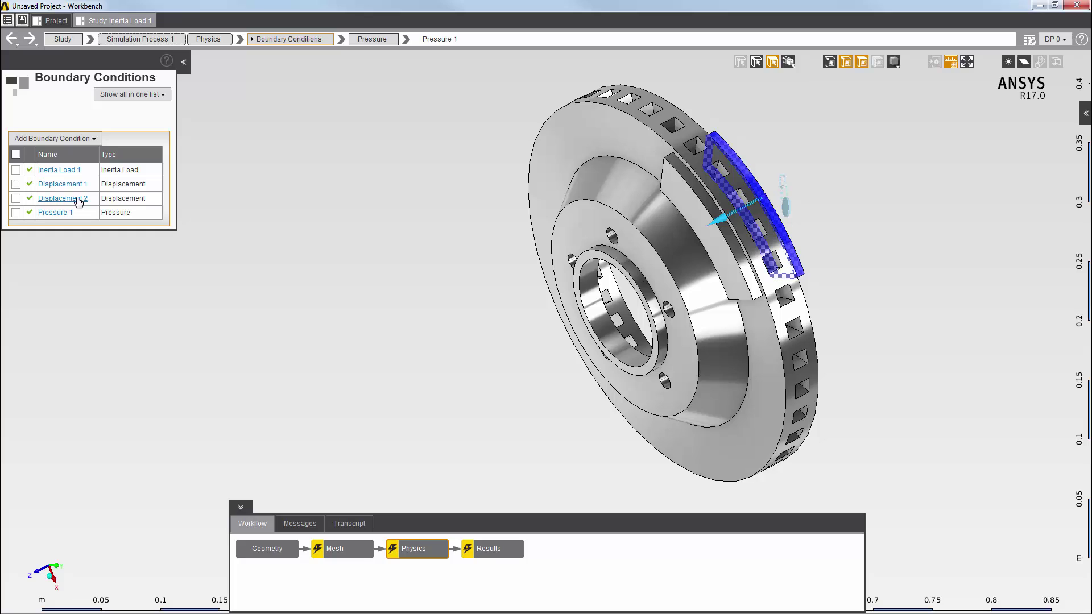
{"action": "mouse_move", "coordinate": [56, 217]}
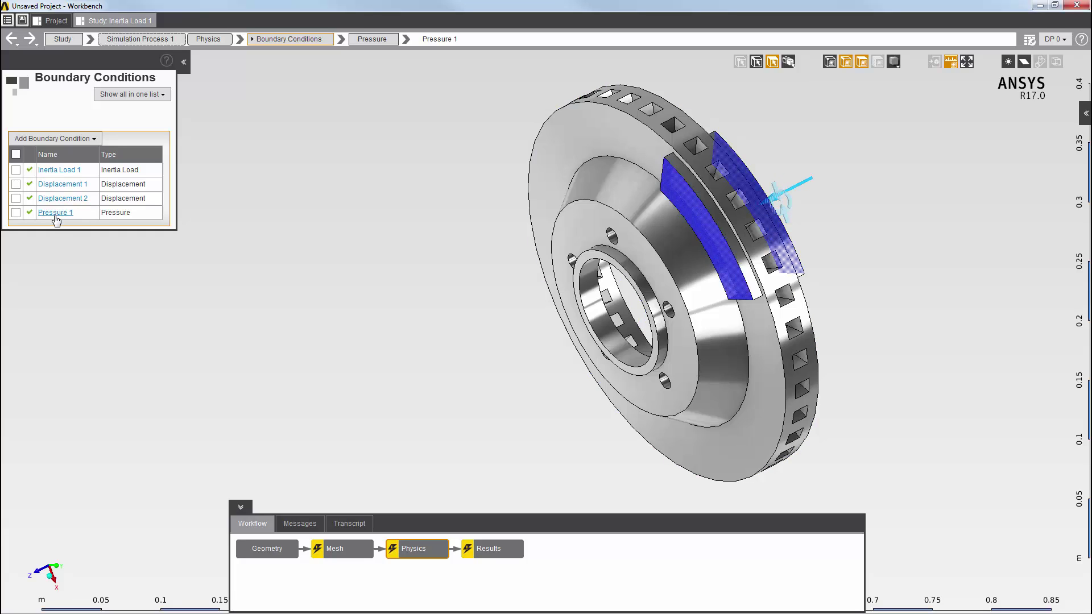
{"action": "left_click", "coordinate": [58, 218]}
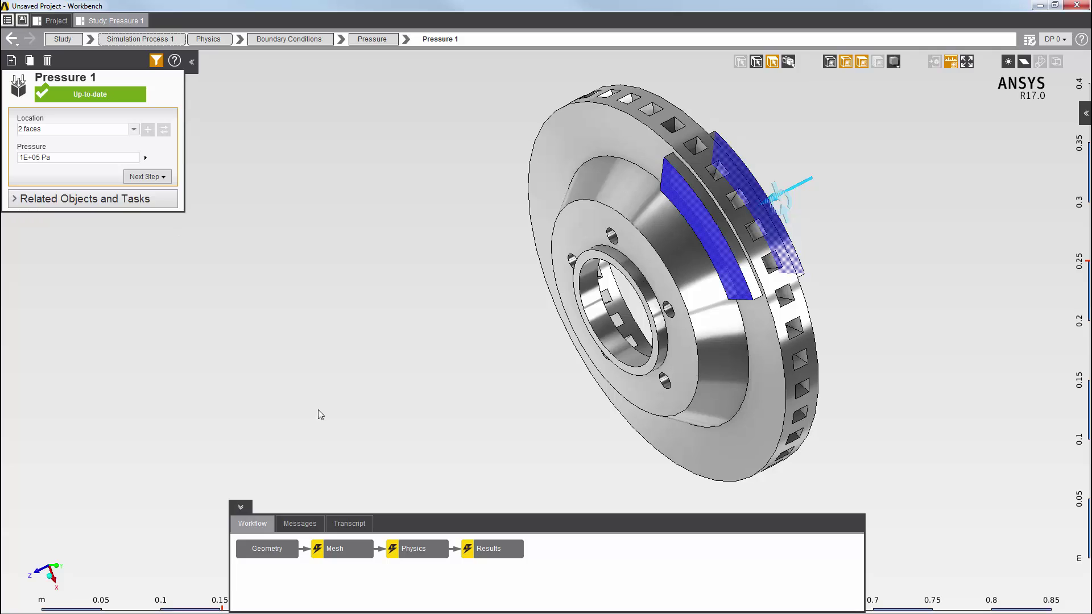
Update the study through the Physics step, check the solver log, and return to the workflow chain.
{"action": "right_click", "coordinate": [422, 550]}
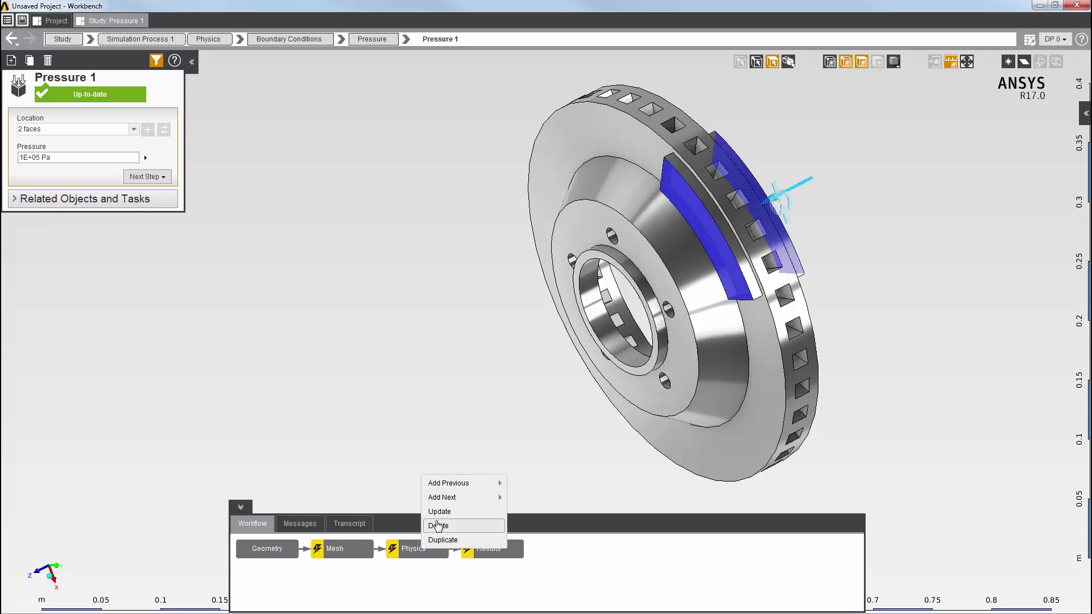
{"action": "left_click", "coordinate": [459, 513]}
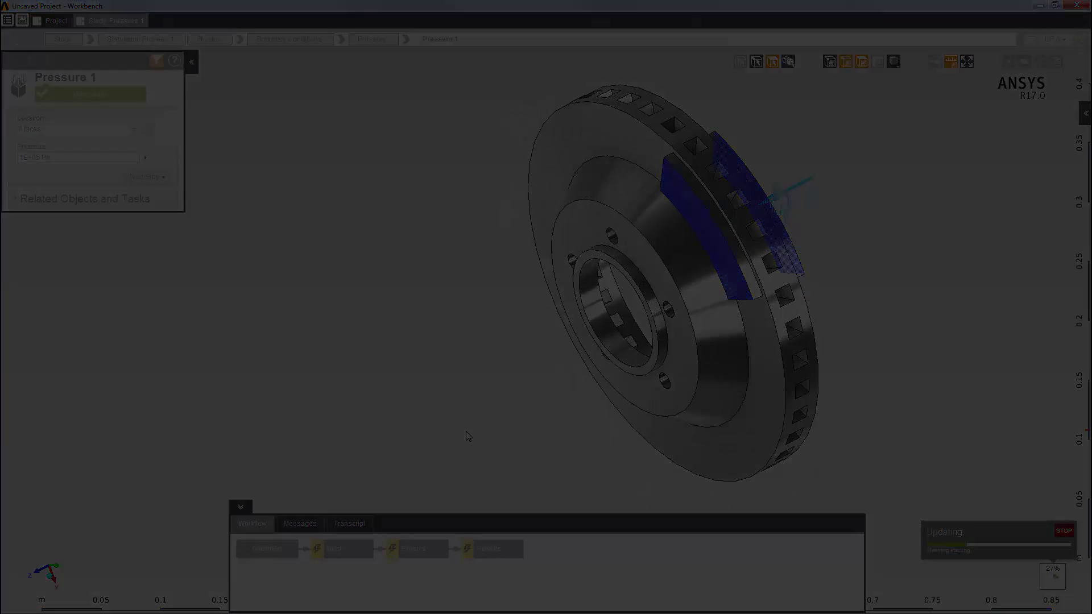
{"action": "left_click", "coordinate": [356, 525]}
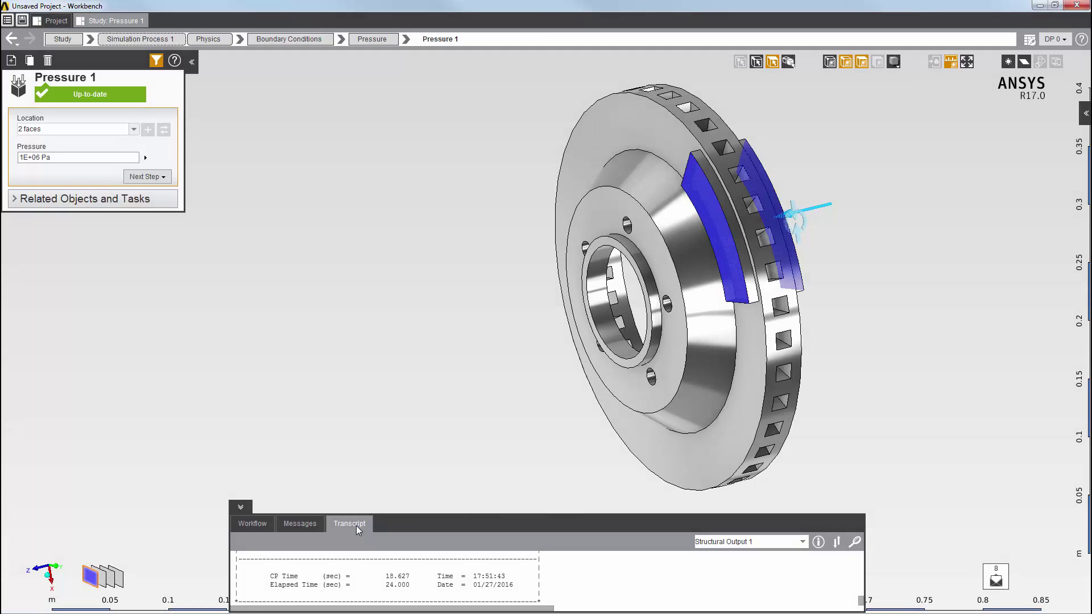
{"action": "left_click", "coordinate": [253, 526]}
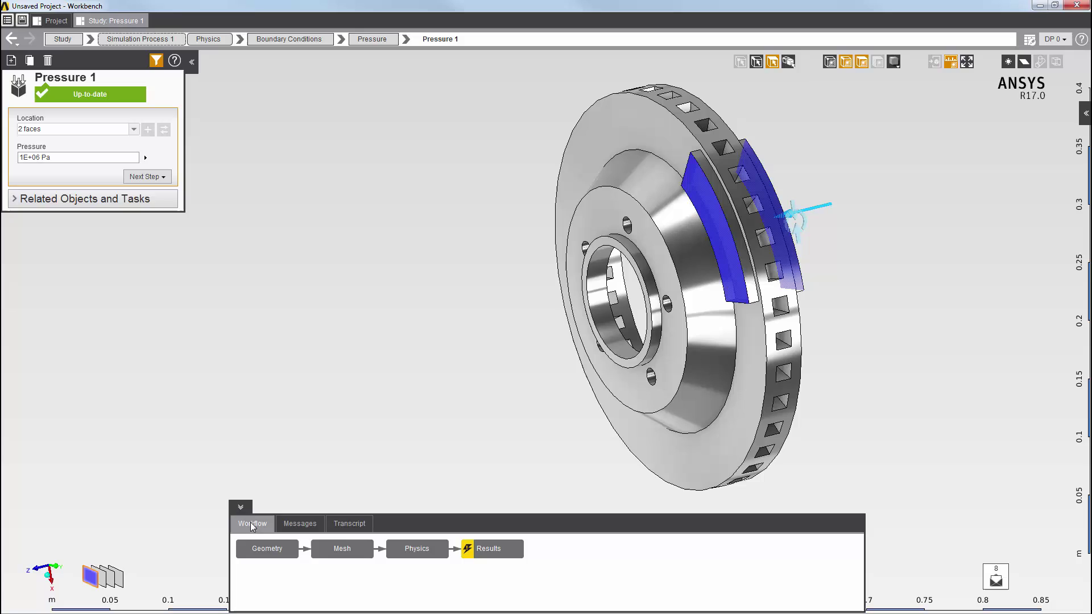
On the Results page, add Contour 3 plotting Contact Status on Contact 1 and Contact 2.
{"action": "left_click", "coordinate": [487, 550]}
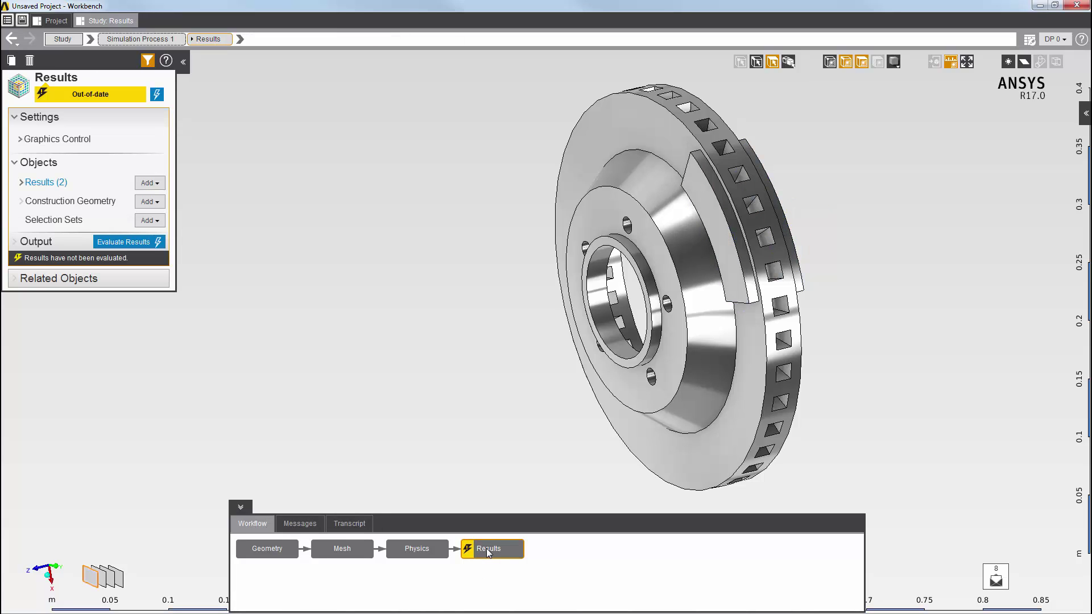
{"action": "right_click", "coordinate": [223, 167]}
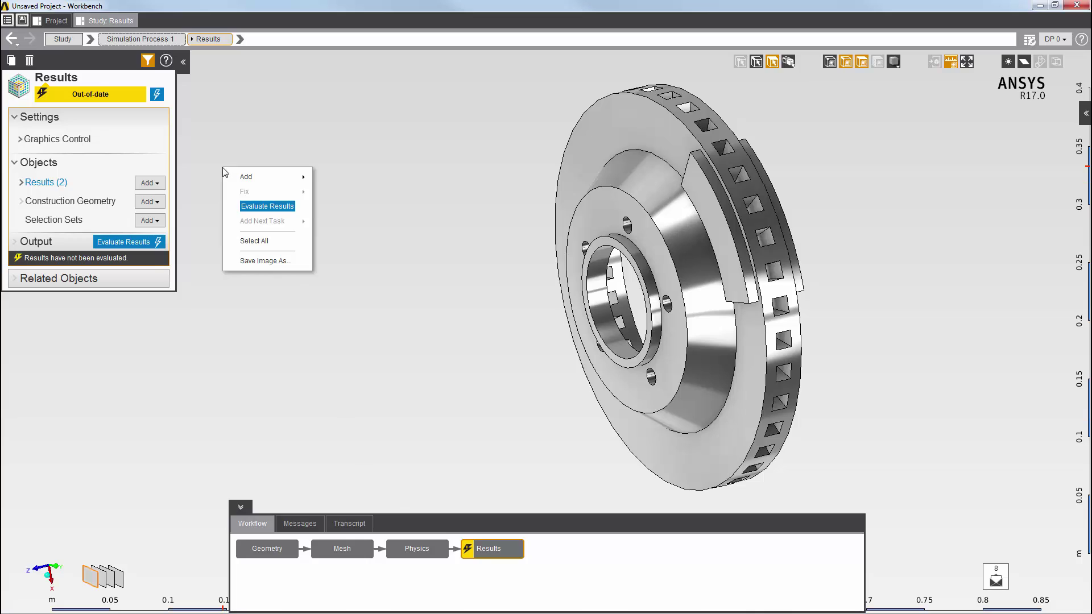
{"action": "mouse_move", "coordinate": [243, 178]}
{"action": "mouse_move", "coordinate": [357, 180]}
{"action": "left_click", "coordinate": [448, 242]}
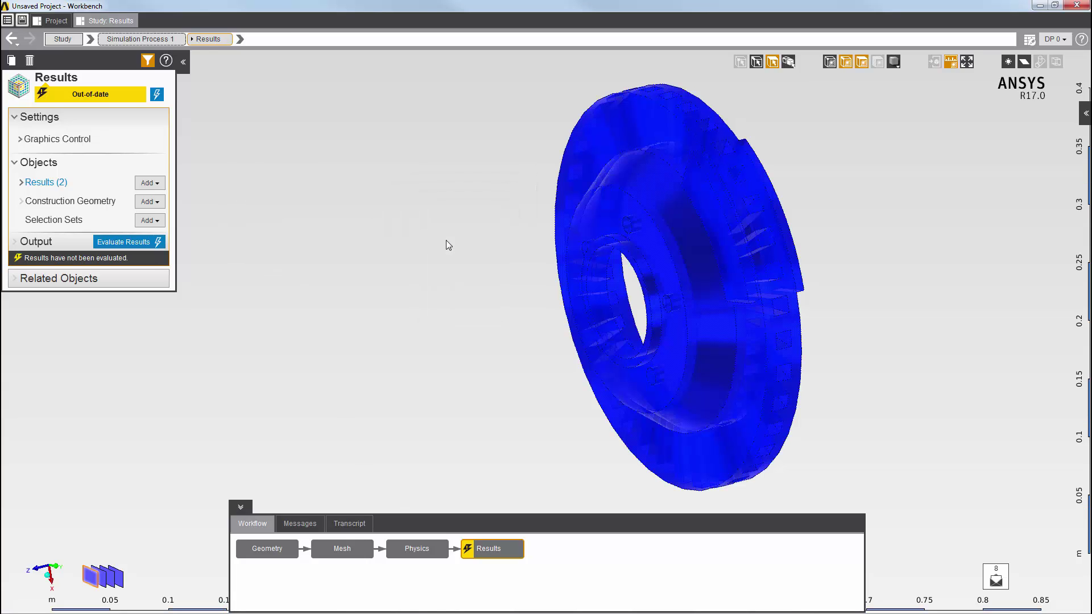
{"action": "left_click", "coordinate": [293, 226]}
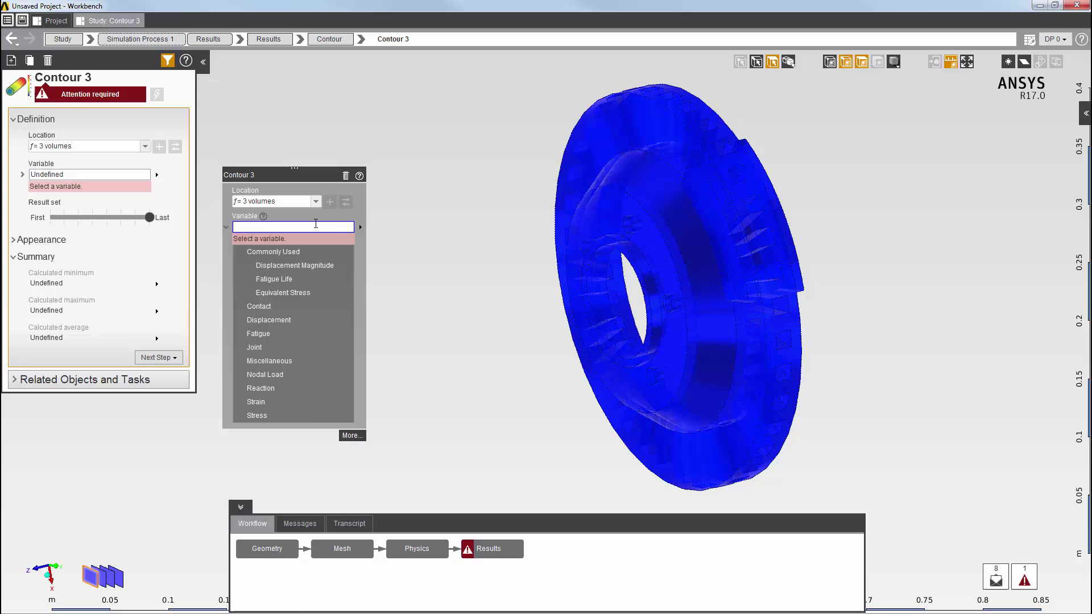
{"action": "left_click", "coordinate": [266, 310]}
{"action": "left_click", "coordinate": [269, 338]}
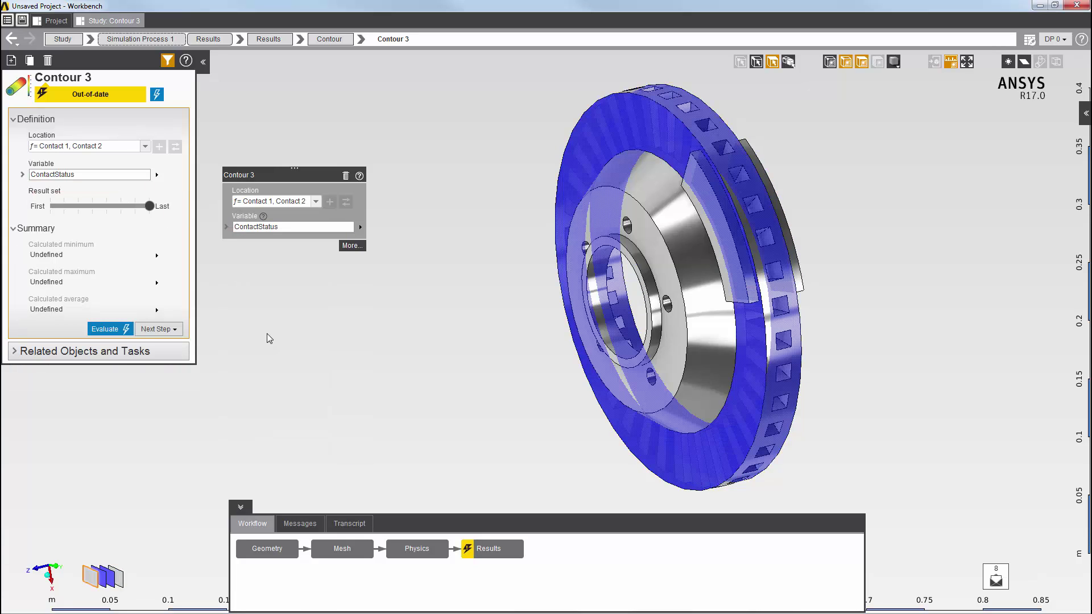
{"action": "right_click", "coordinate": [260, 266]}
Add Contour 4 plotting Contact Frictional Stress on both contacts.
{"action": "mouse_move", "coordinate": [287, 295]}
{"action": "mouse_move", "coordinate": [409, 300]}
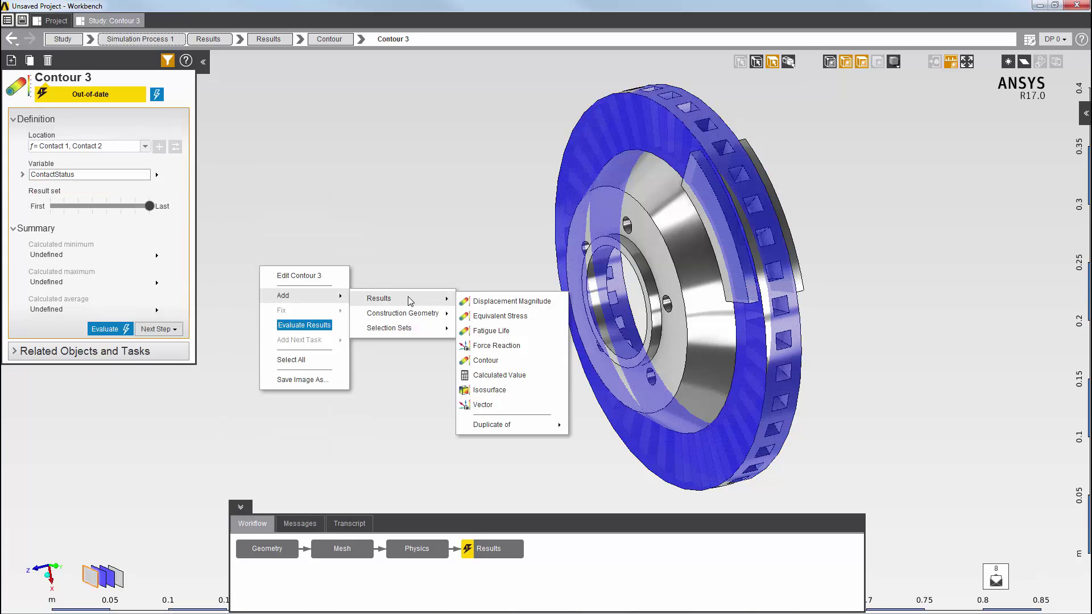
{"action": "left_click", "coordinate": [485, 362]}
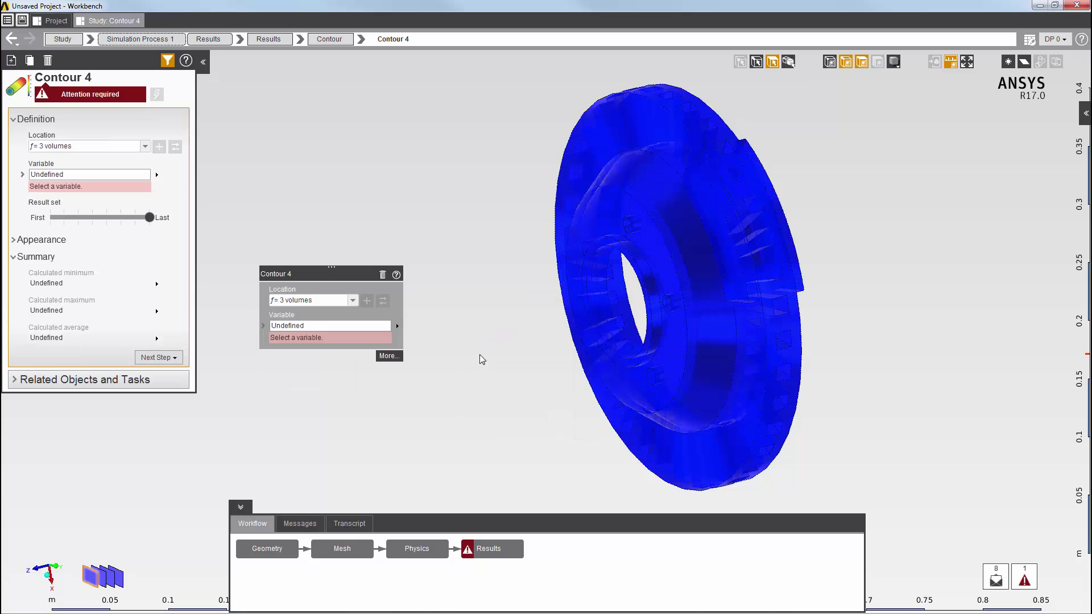
{"action": "left_click", "coordinate": [341, 324]}
{"action": "left_click", "coordinate": [296, 405]}
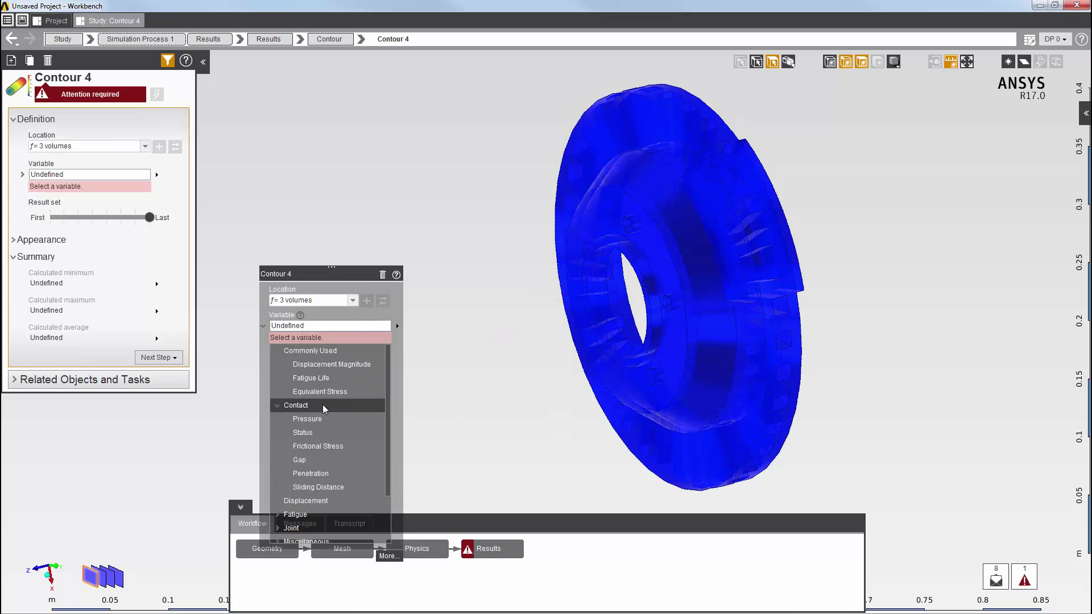
{"action": "left_click", "coordinate": [318, 446]}
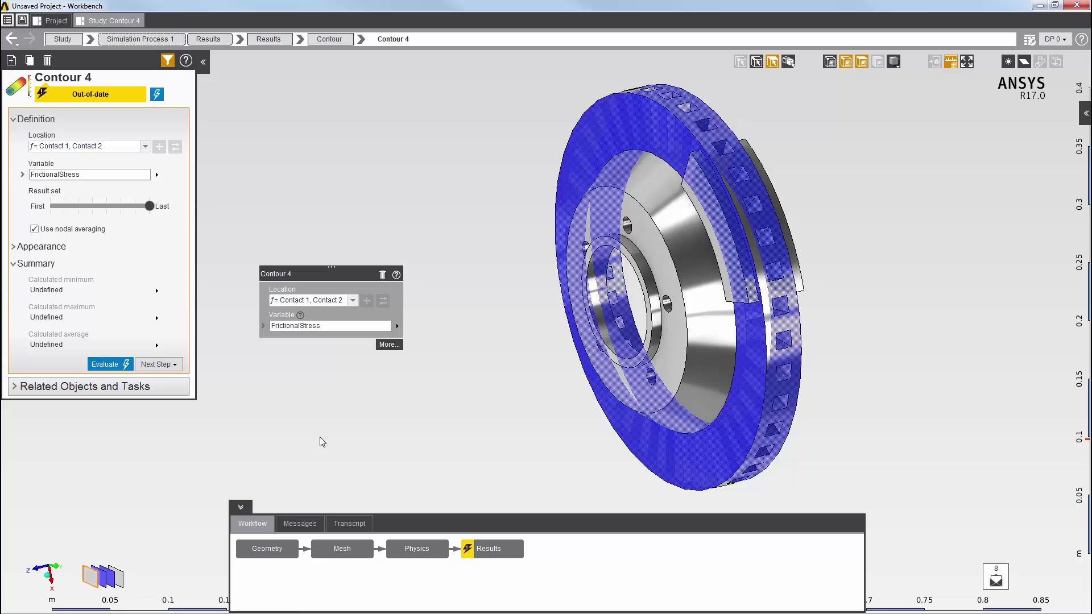
Add Contour 5 plotting the contact Gap on both contacts.
{"action": "right_click", "coordinate": [245, 173]}
{"action": "mouse_move", "coordinate": [323, 204]}
{"action": "mouse_move", "coordinate": [368, 203]}
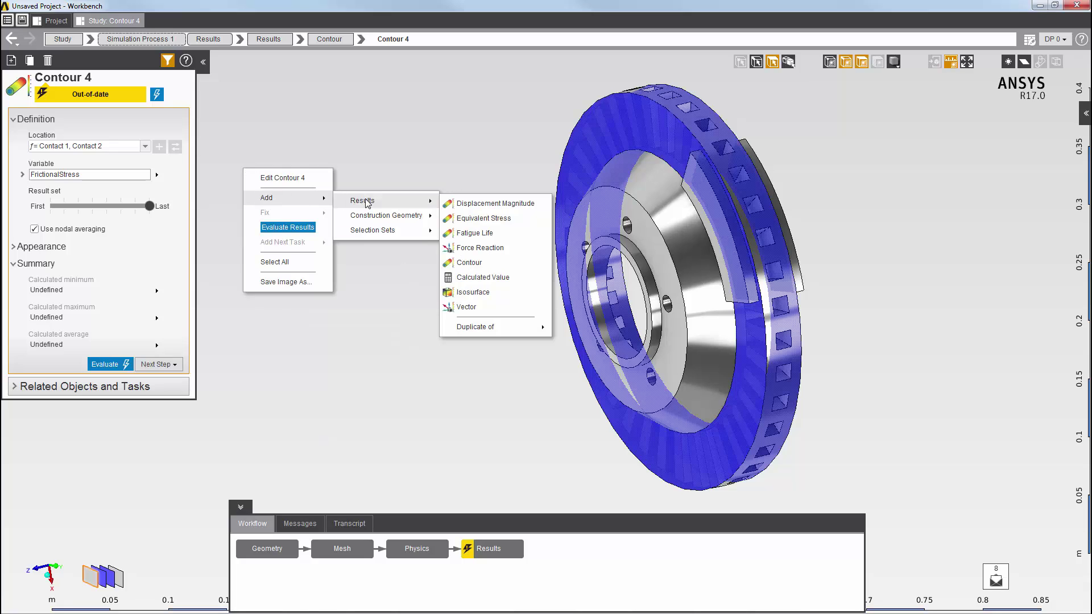
{"action": "left_click", "coordinate": [469, 265]}
{"action": "left_click", "coordinate": [341, 228]}
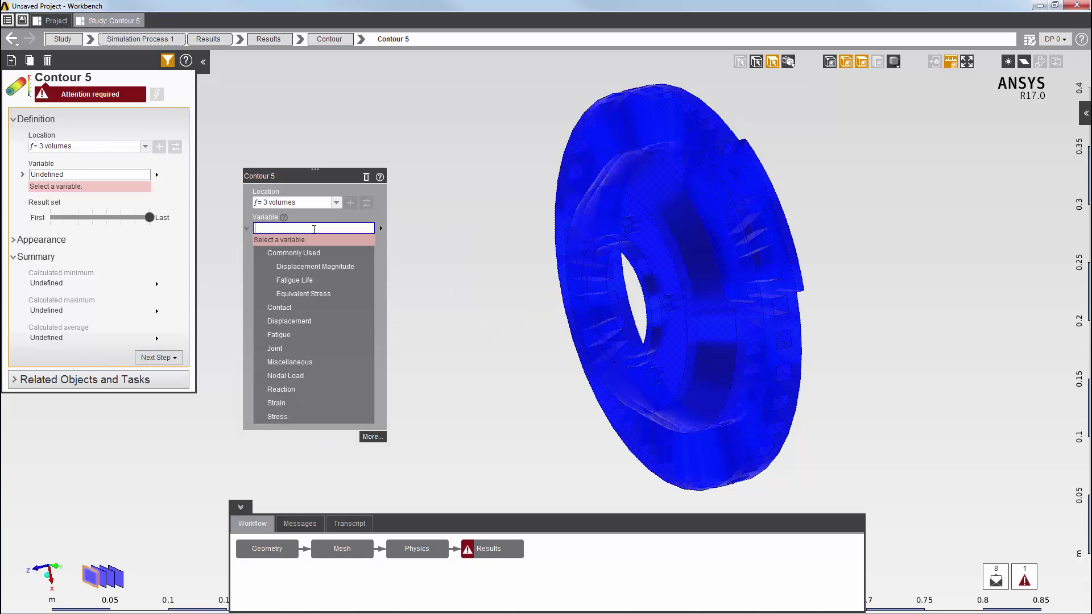
{"action": "left_click", "coordinate": [292, 307]}
{"action": "left_click", "coordinate": [283, 362]}
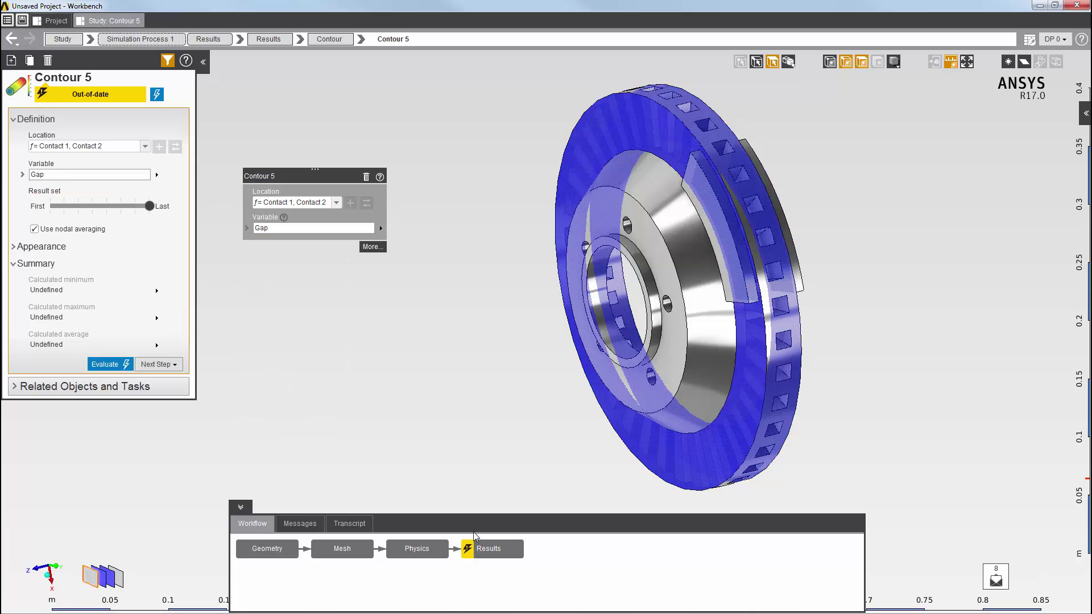
{"action": "right_click", "coordinate": [489, 548]}
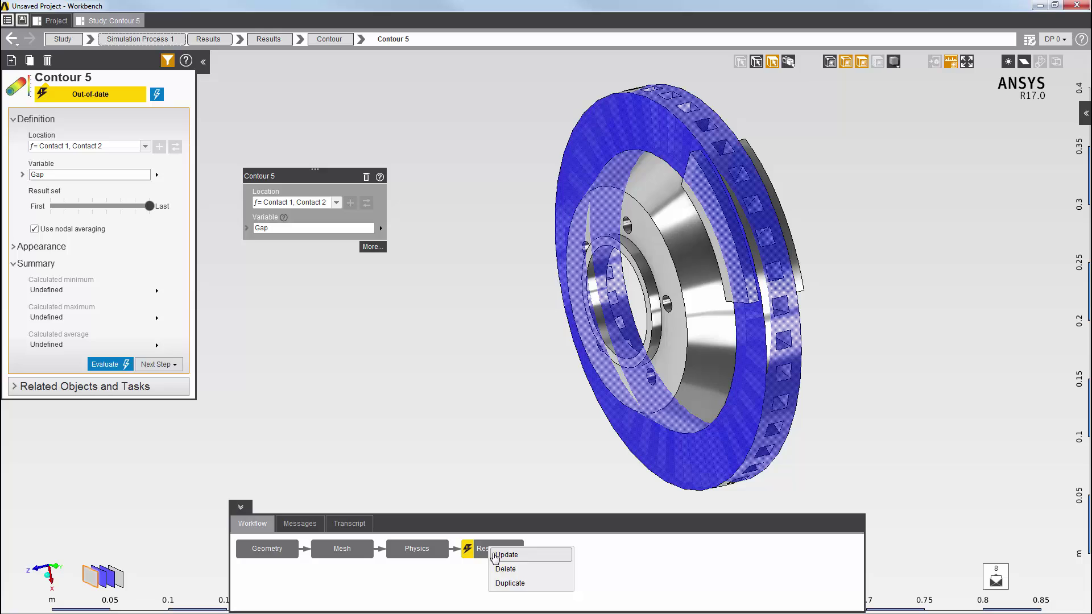
Update all contour results, then view the Contour 4 frictional stress and Contour 5 Gap plots.
{"action": "left_click", "coordinate": [494, 555]}
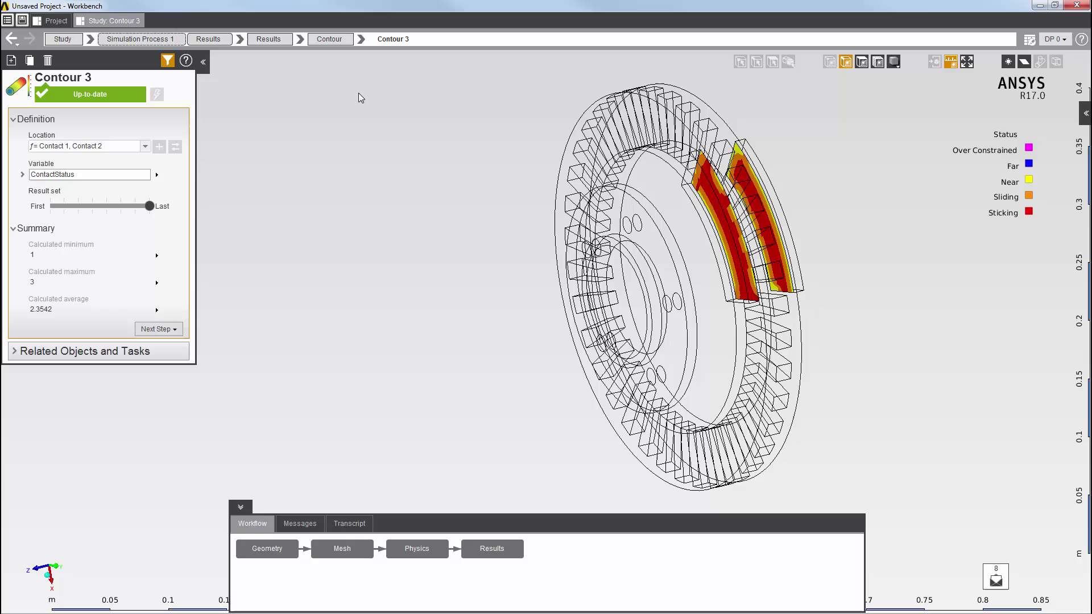
{"action": "left_click", "coordinate": [364, 41]}
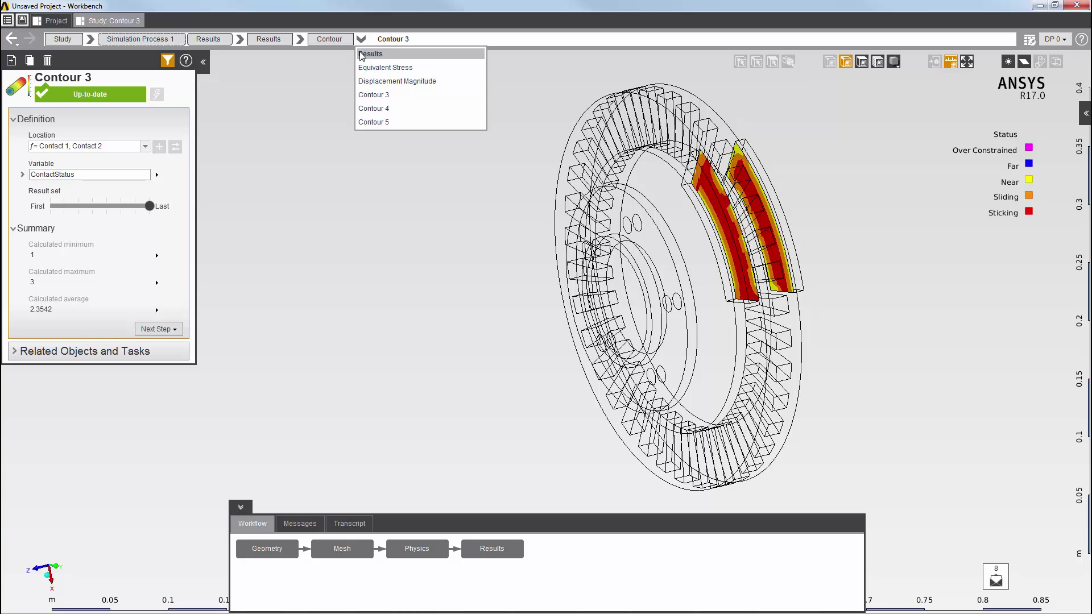
{"action": "left_click", "coordinate": [371, 110]}
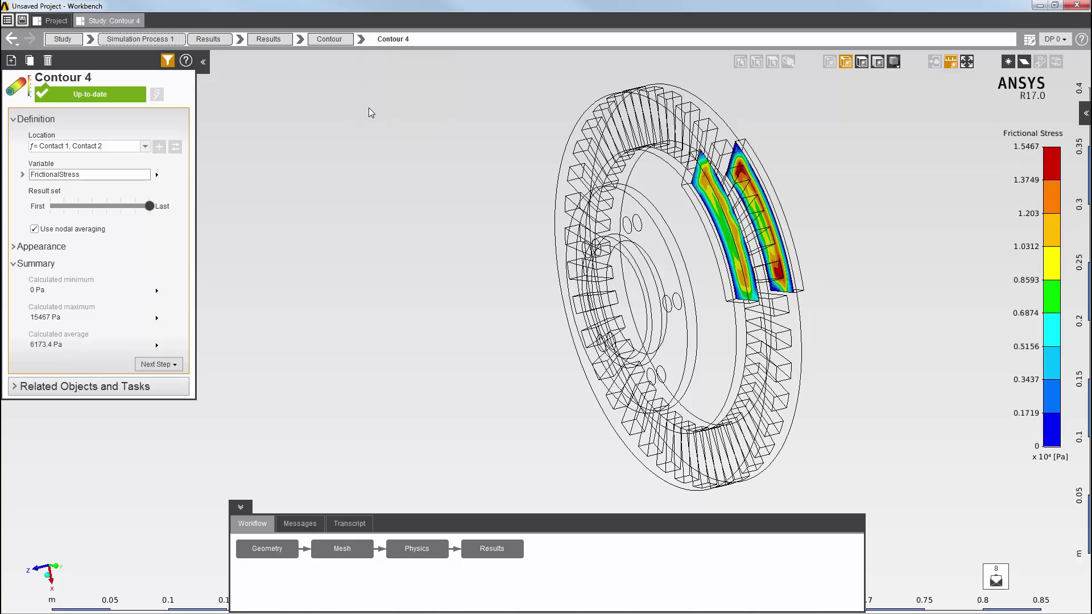
{"action": "left_click", "coordinate": [361, 40]}
{"action": "left_click", "coordinate": [362, 123]}
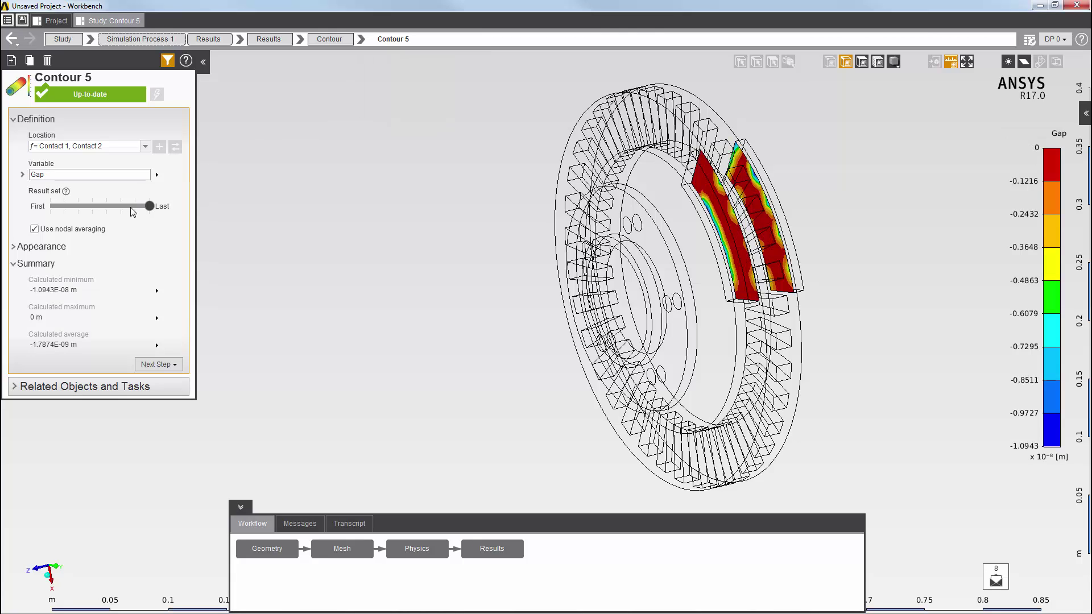
{"action": "left_click_drag", "start_coordinate": [149, 208], "coordinate": [121, 206]}
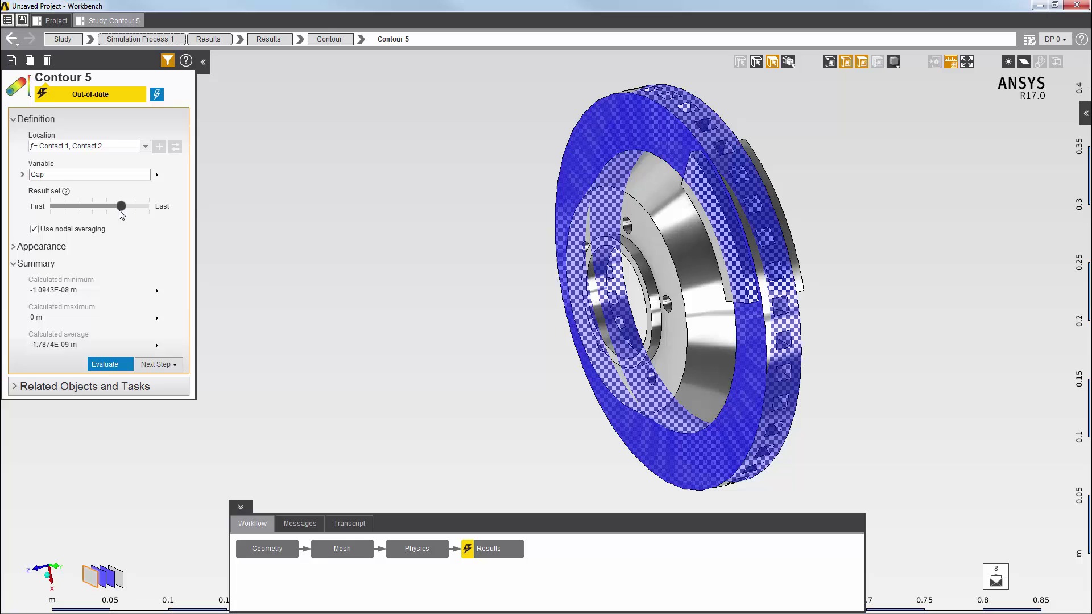
{"action": "left_click", "coordinate": [114, 364]}
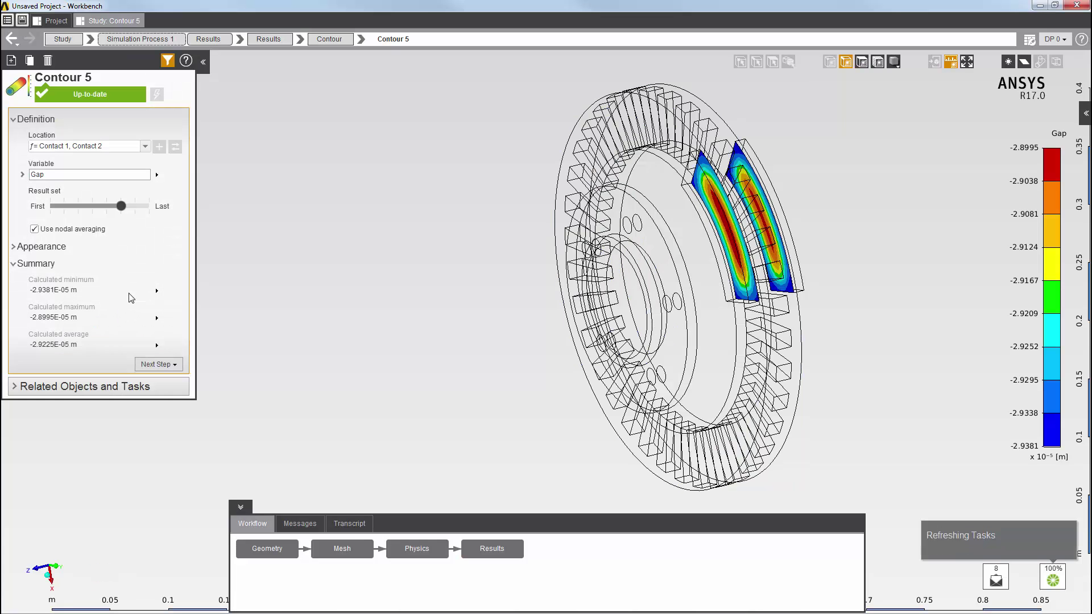
{"action": "left_click_drag", "start_coordinate": [122, 211], "coordinate": [96, 210]}
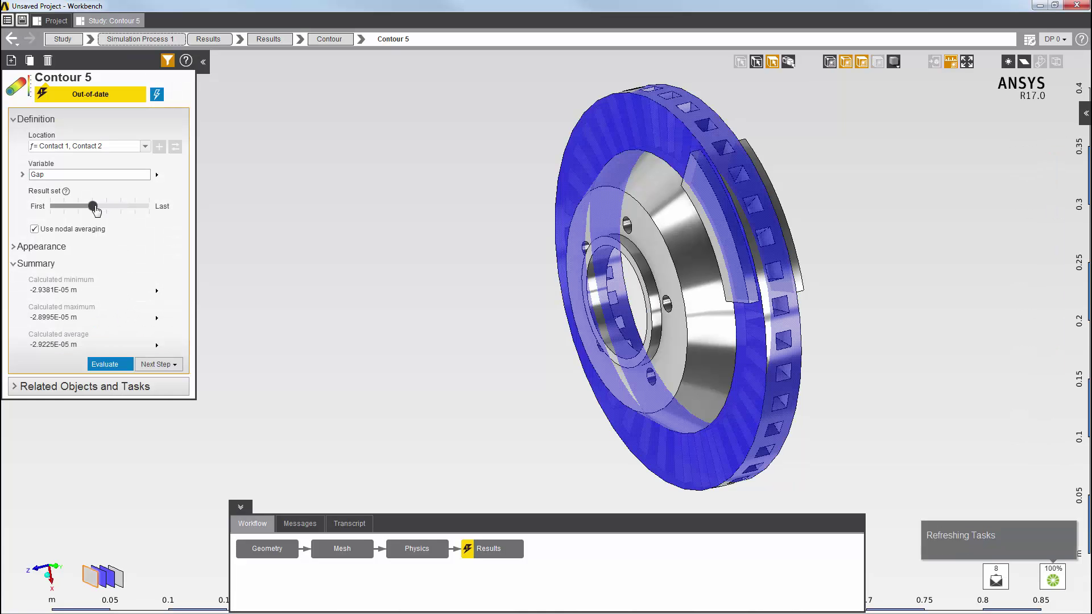
{"action": "left_click", "coordinate": [105, 364]}
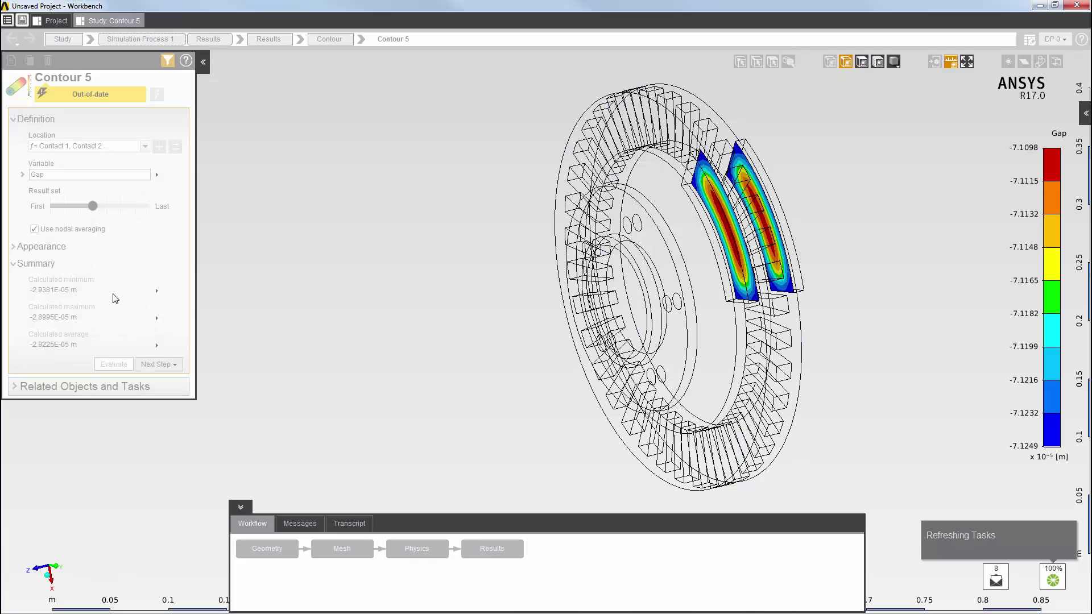
{"action": "left_click_drag", "start_coordinate": [93, 206], "coordinate": [148, 208]}
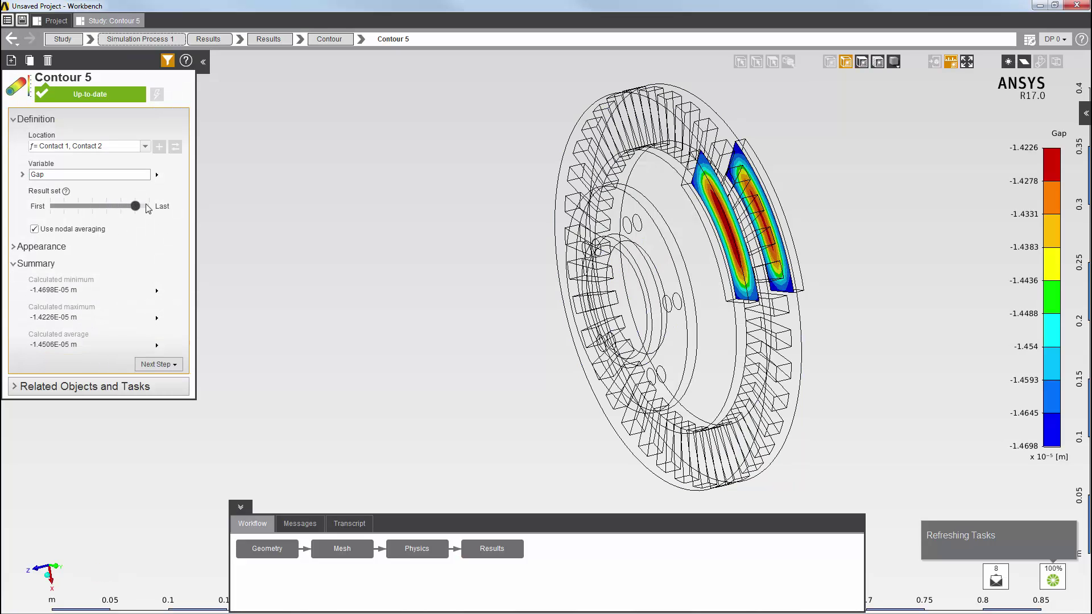
{"action": "left_click", "coordinate": [114, 364]}
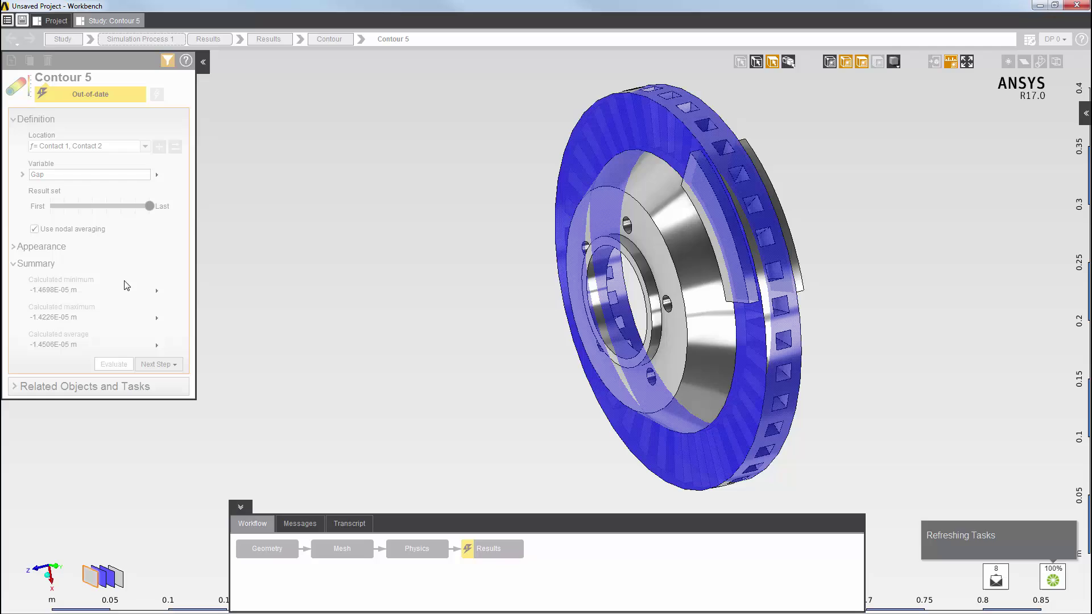